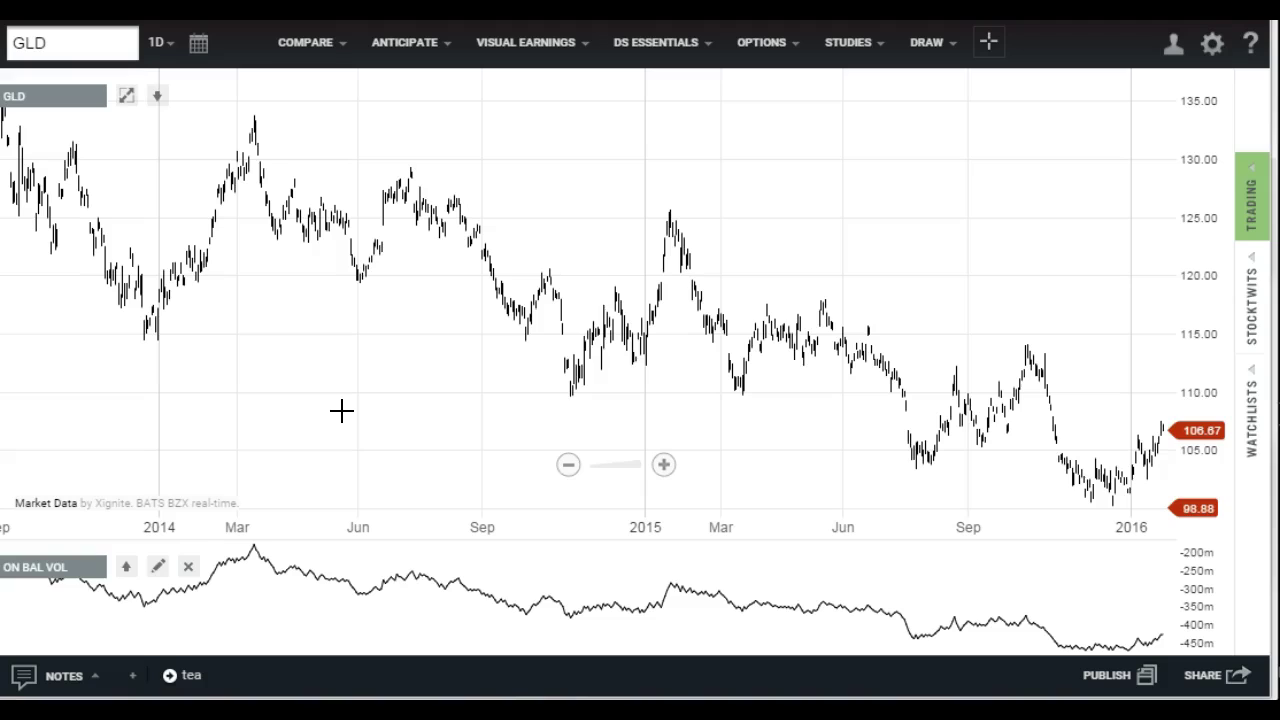
# Pan the GLD chart and click around the On Balance Volume panel
pyautogui.moveTo(341, 410)
pyautogui.mouseDown()
pyautogui.moveTo(254, 434)
pyautogui.moveTo(186, 362)
pyautogui.mouseUp()
pyautogui.click(235, 366)
pyautogui.click(286, 500)
pyautogui.click(251, 610)
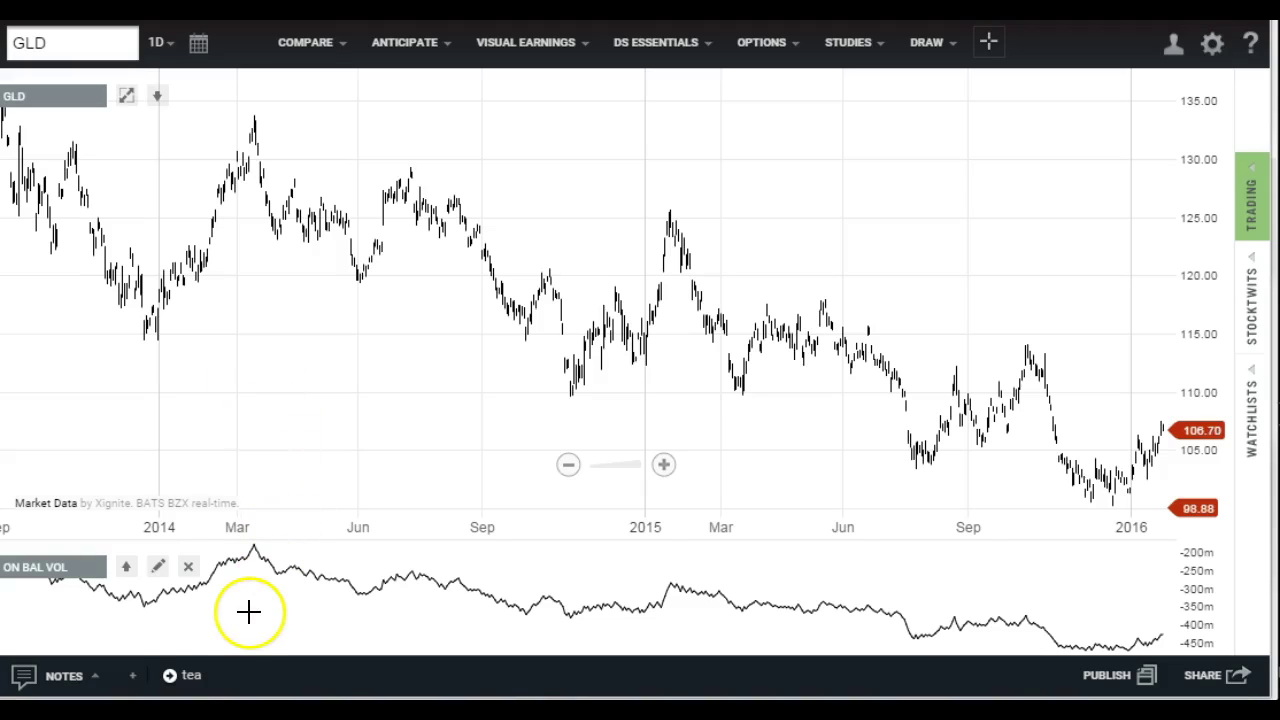
pyautogui.click(268, 560)
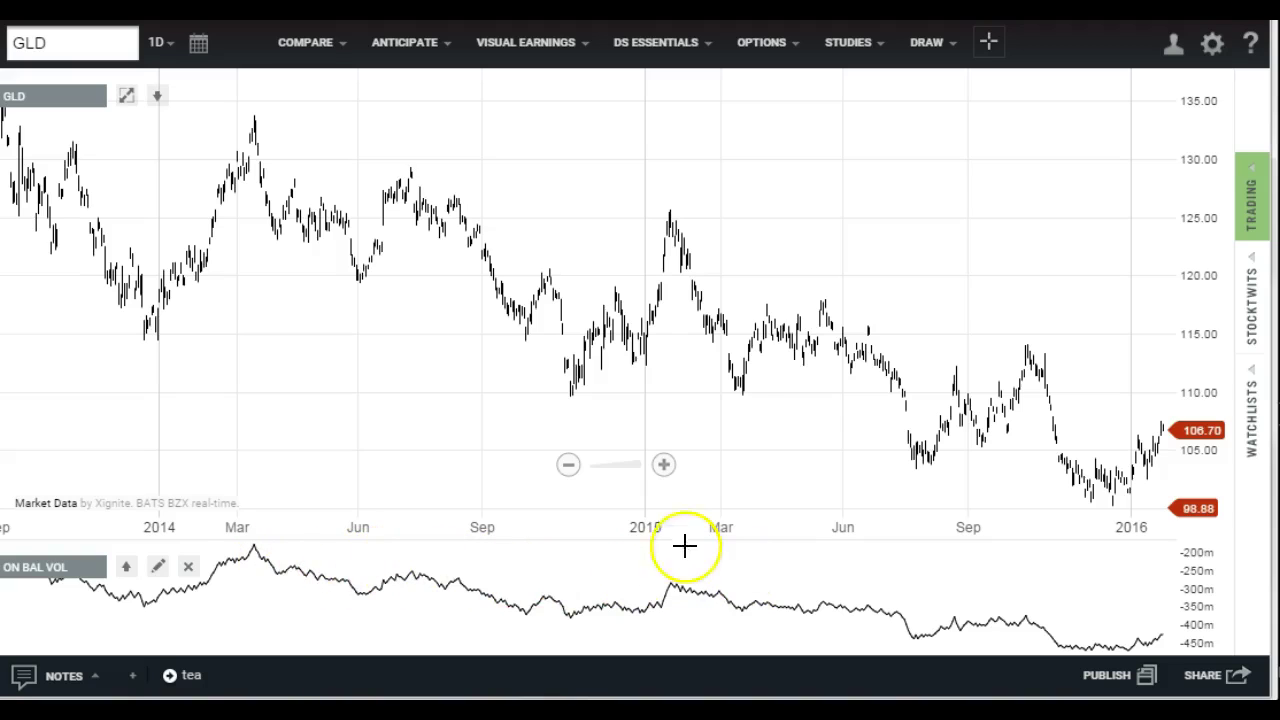
# Draw a falling ray from the March 2014 OBV peak to the early-2015 peak
pyautogui.click(926, 42)
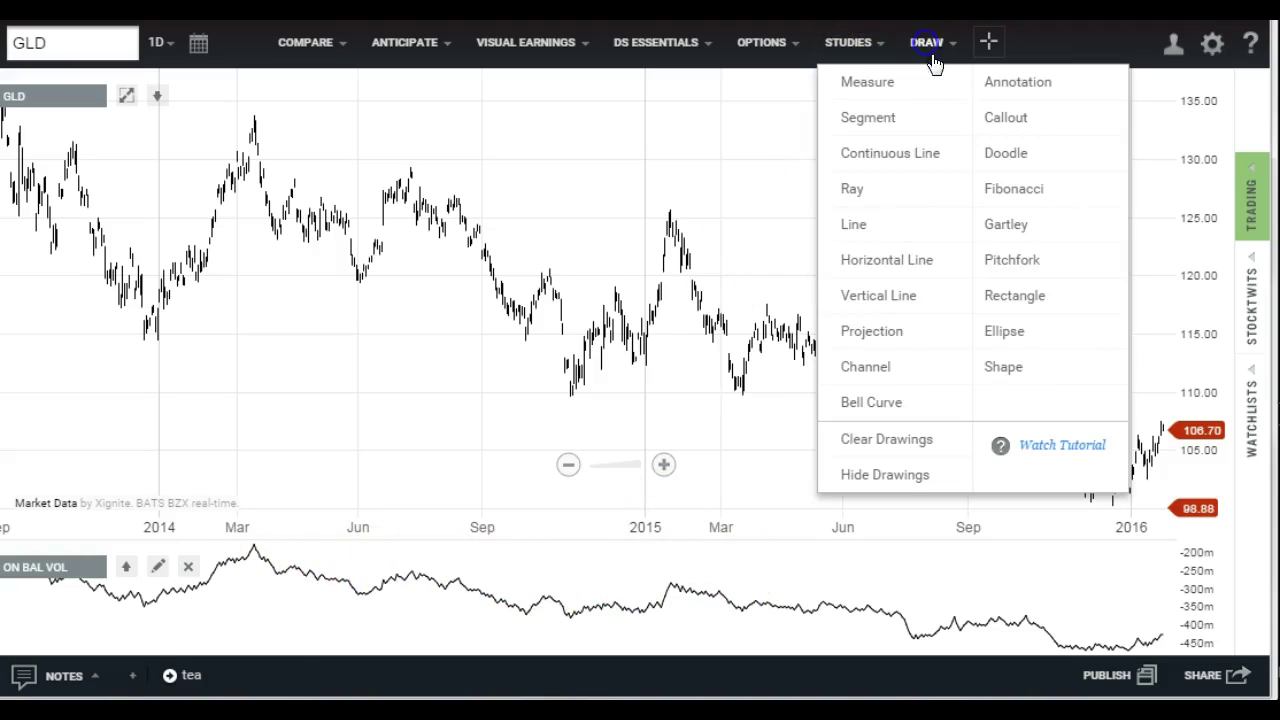
pyautogui.click(852, 189)
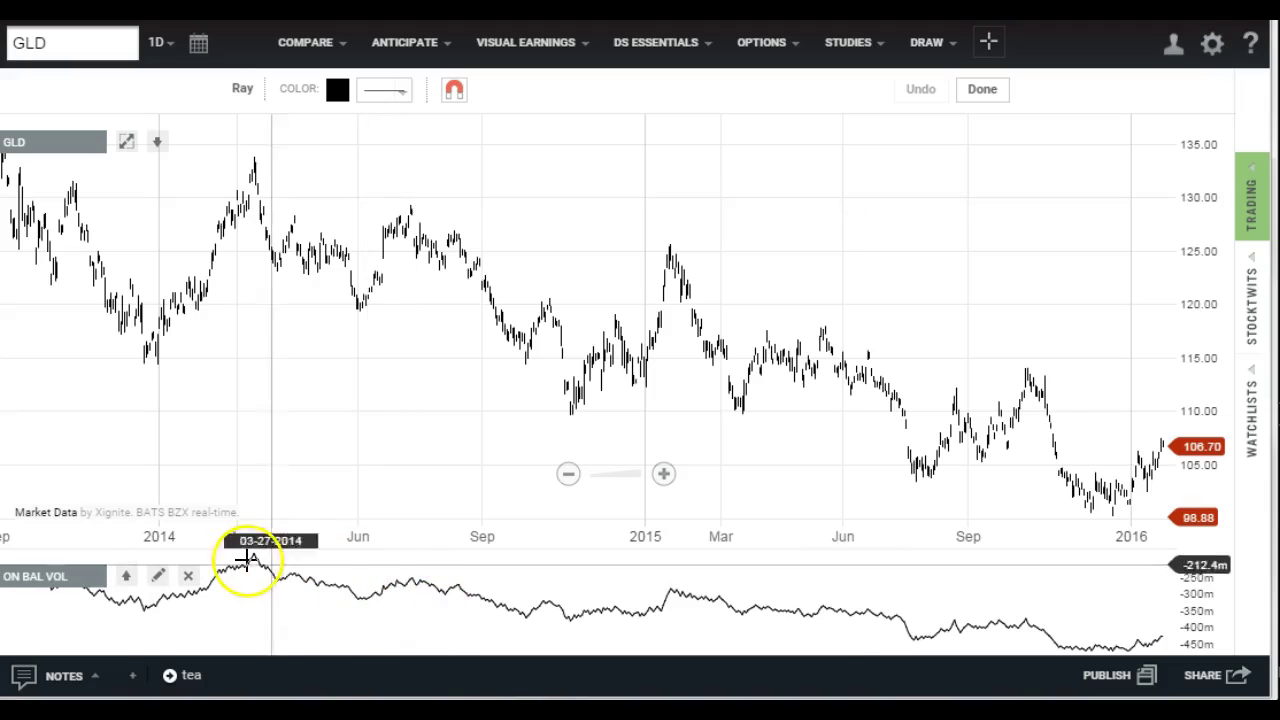
pyautogui.click(253, 556)
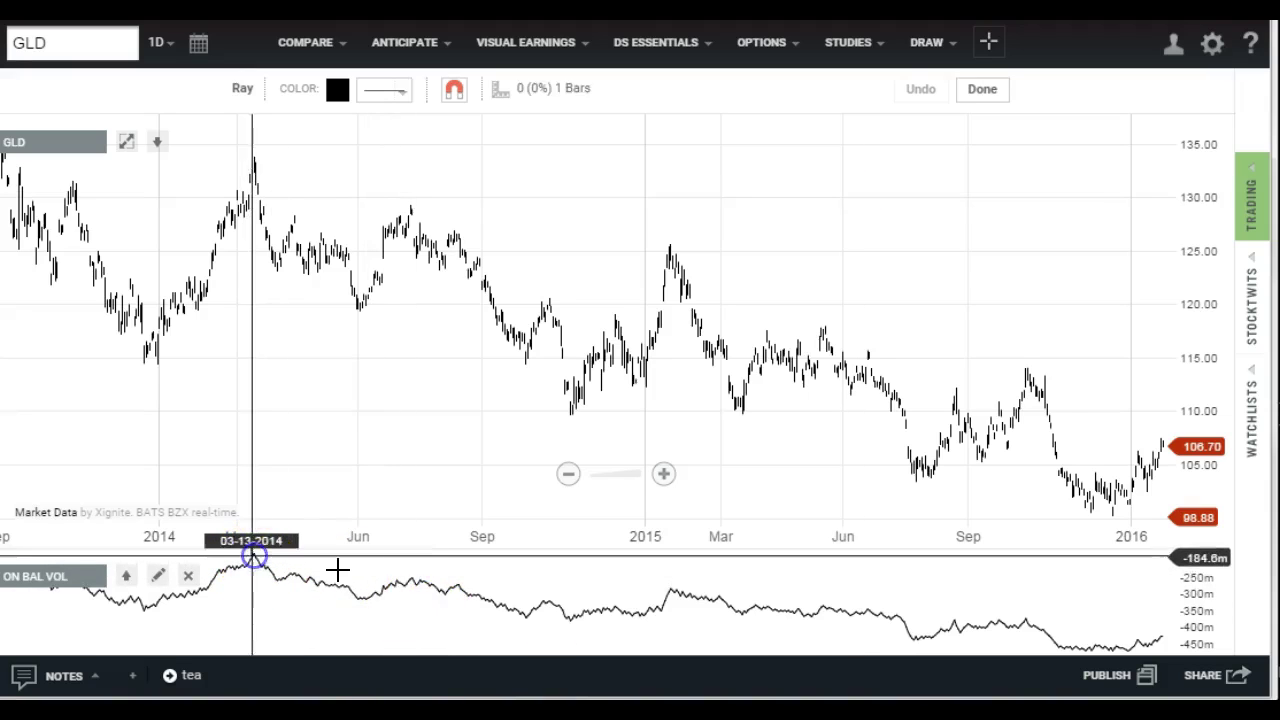
pyautogui.click(673, 588)
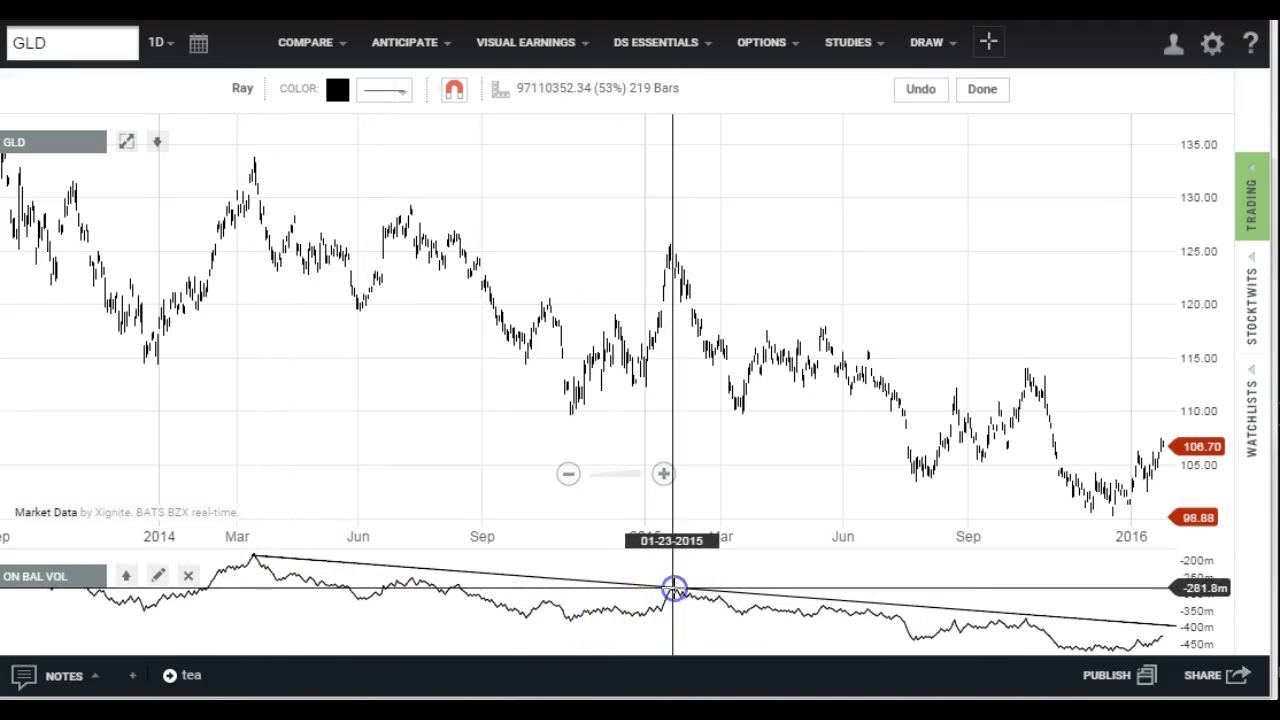
pyautogui.click(980, 88)
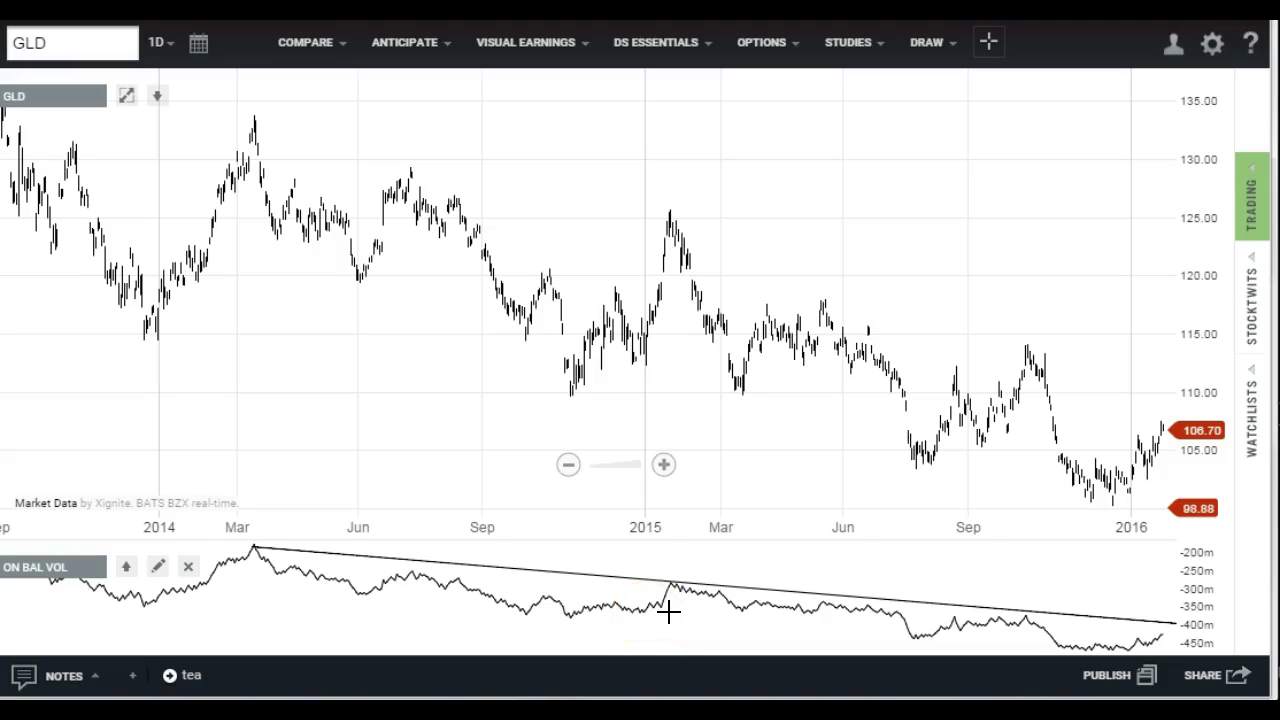
pyautogui.click(443, 621)
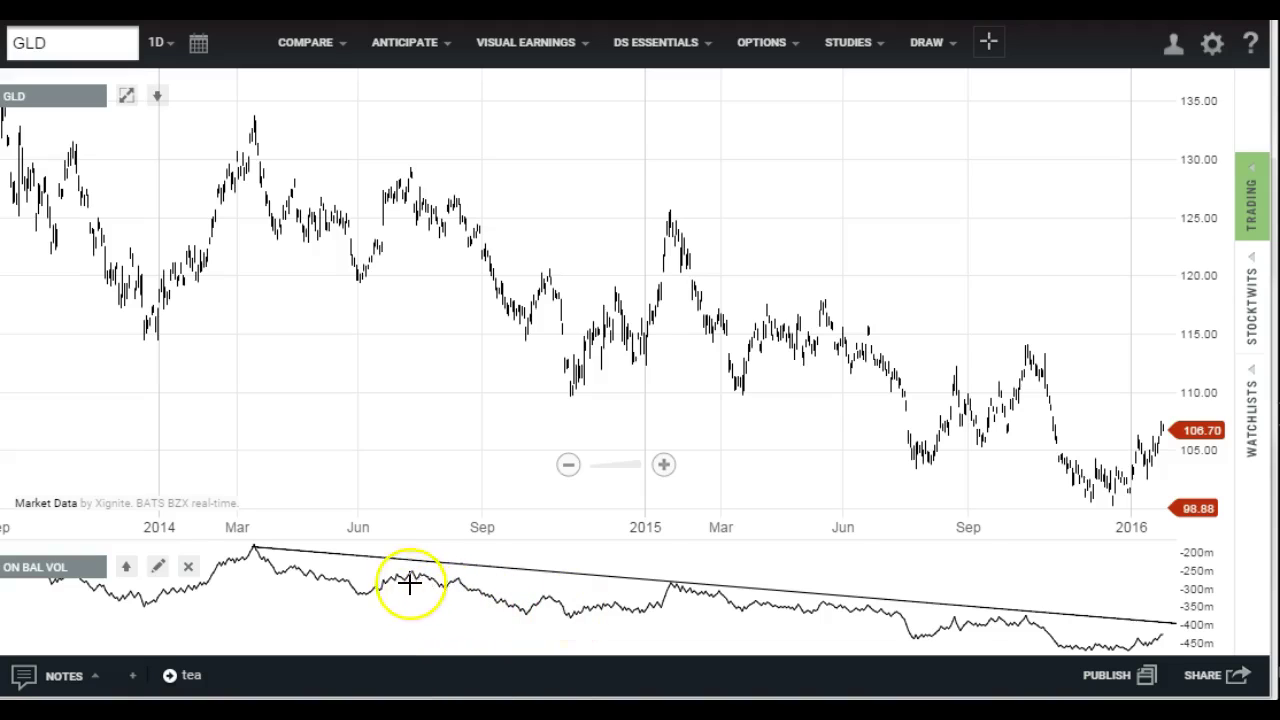
pyautogui.click(507, 581)
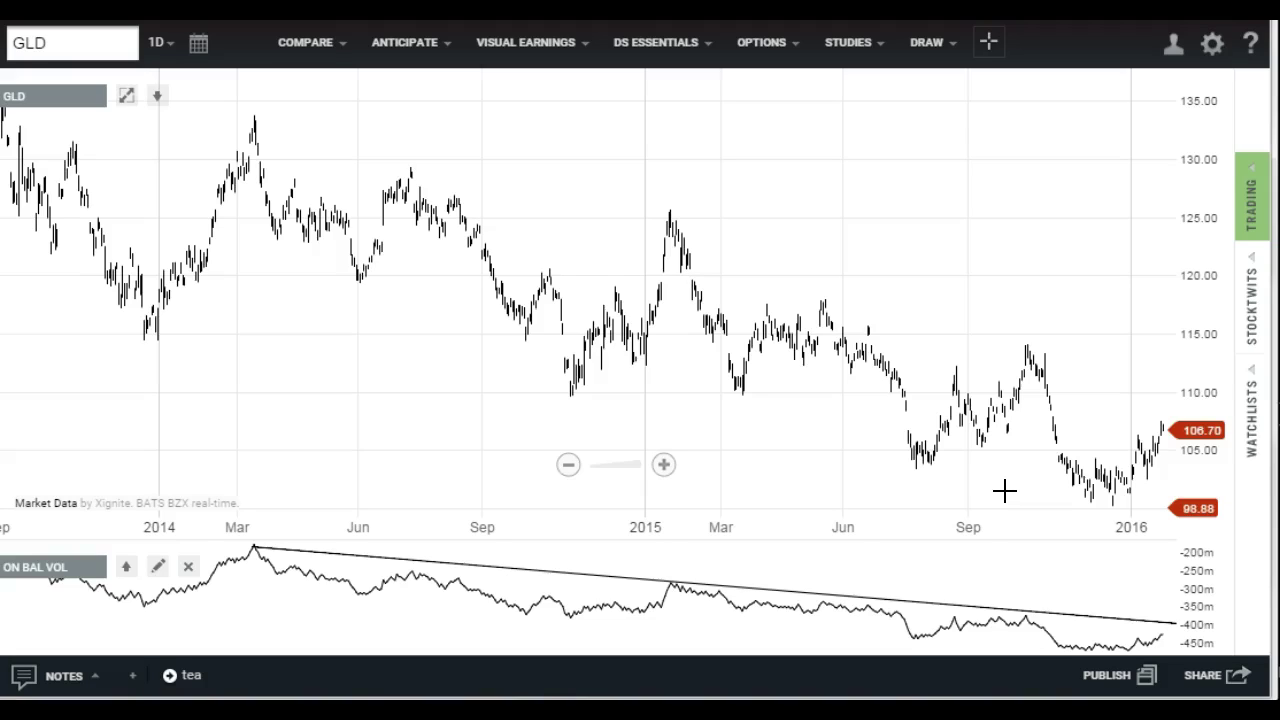
pyautogui.moveTo(1005, 490)
pyautogui.mouseDown()
pyautogui.moveTo(1063, 591)
pyautogui.moveTo(1050, 582)
pyautogui.mouseUp()
pyautogui.moveTo(514, 434); pyautogui.dragTo(277, 397)
pyautogui.click(300, 351)
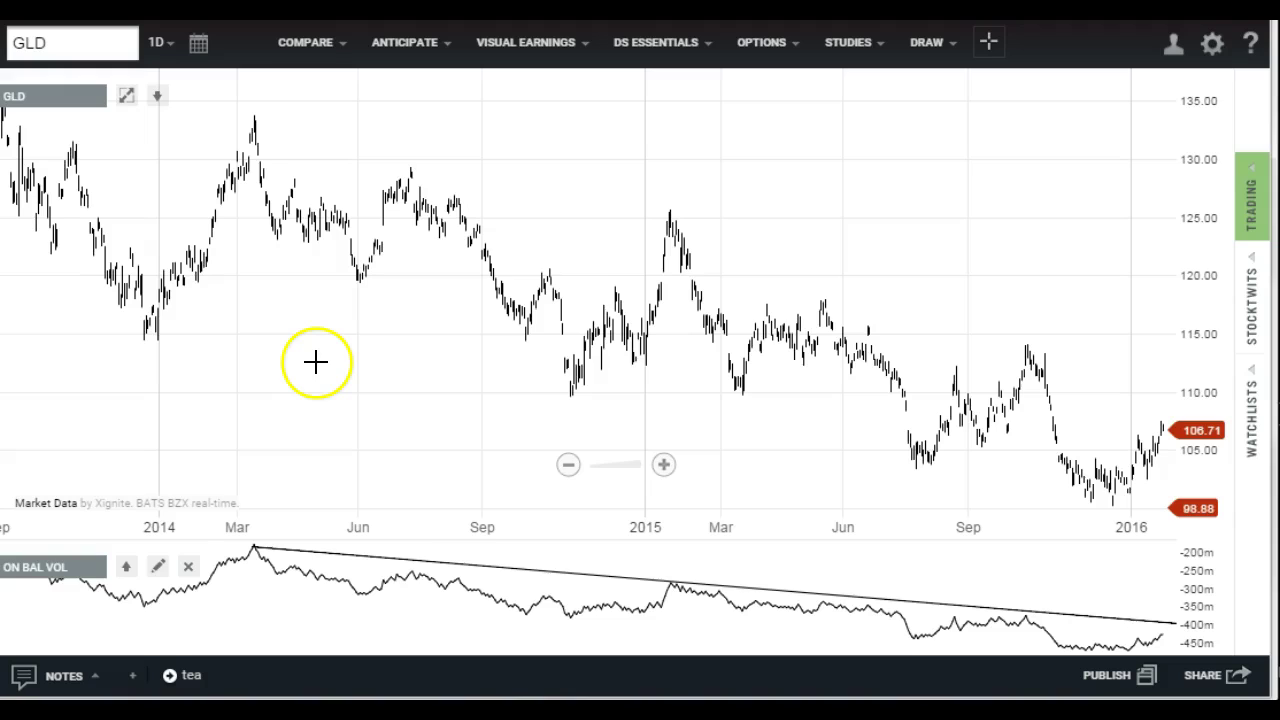
# Load the TLT chart and drag it to show earlier dates
pyautogui.click(50, 44)
pyautogui.write('TLT')
pyautogui.press('Return')
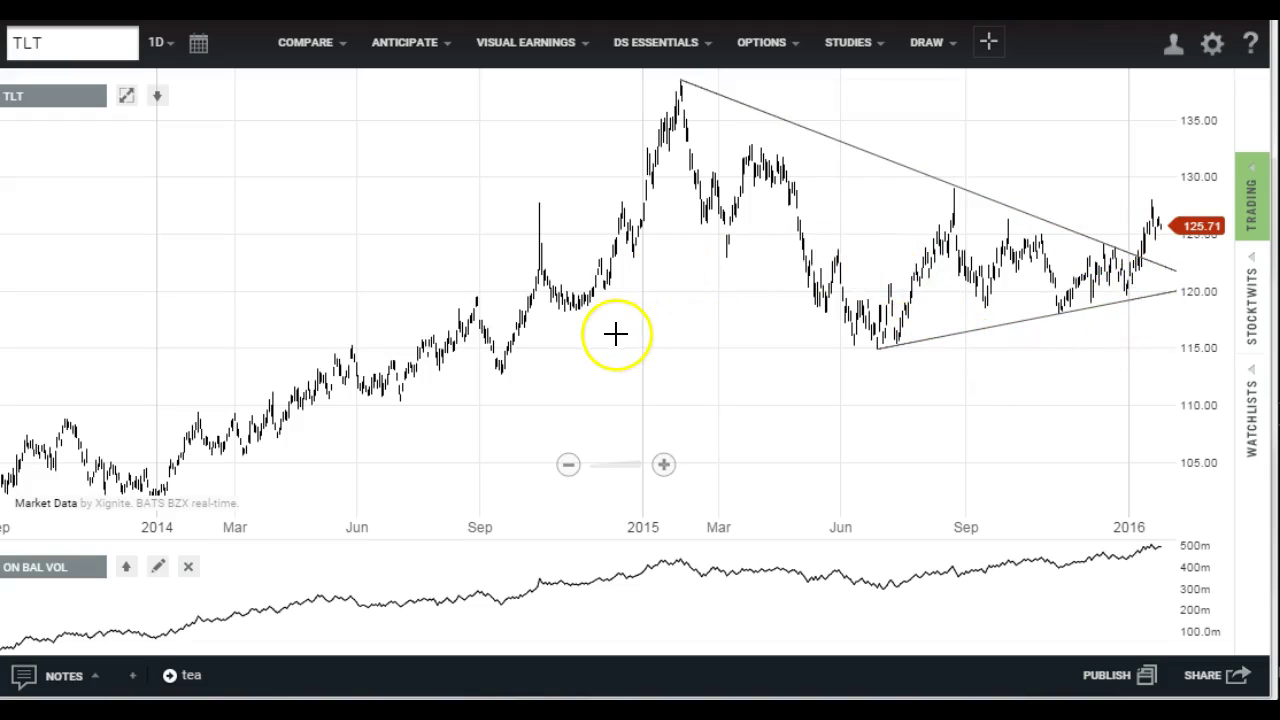
pyautogui.moveTo(640, 358); pyautogui.dragTo(705, 353)
pyautogui.click(725, 320)
pyautogui.click(847, 55)
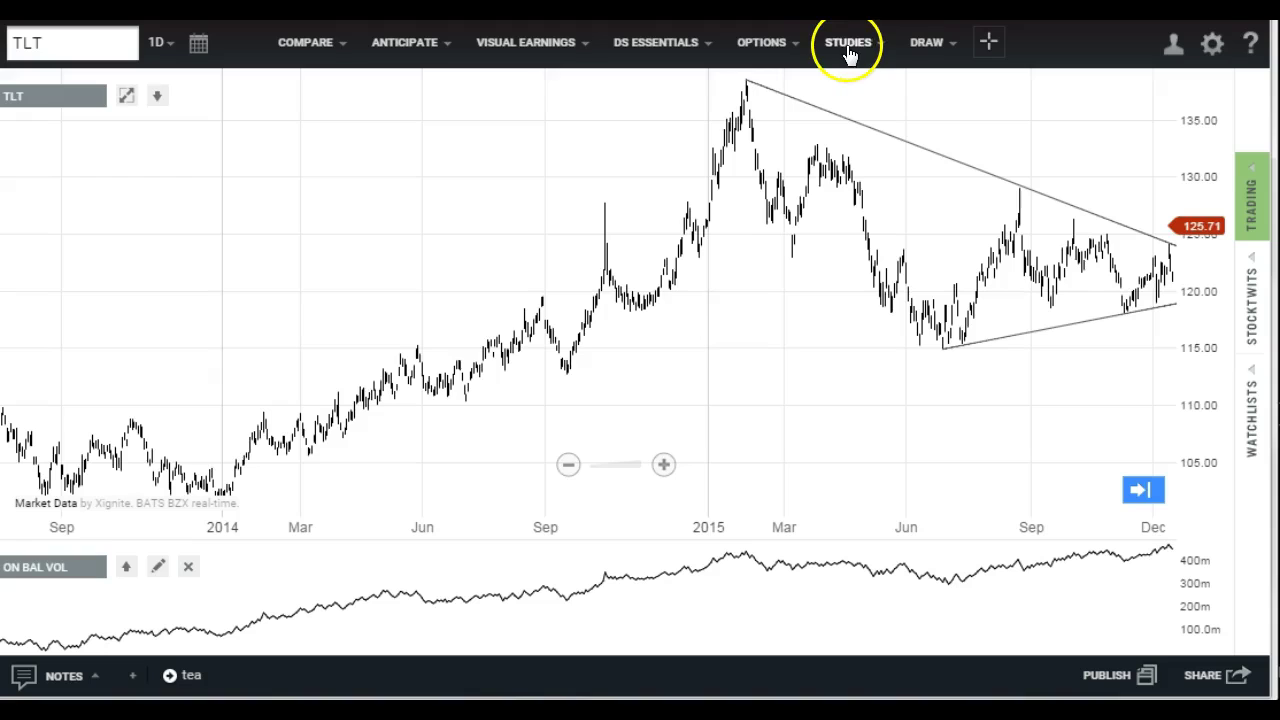
# Draw the first rising ray from TLT's early-2014 OBV low
pyautogui.click(924, 43)
pyautogui.click(855, 189)
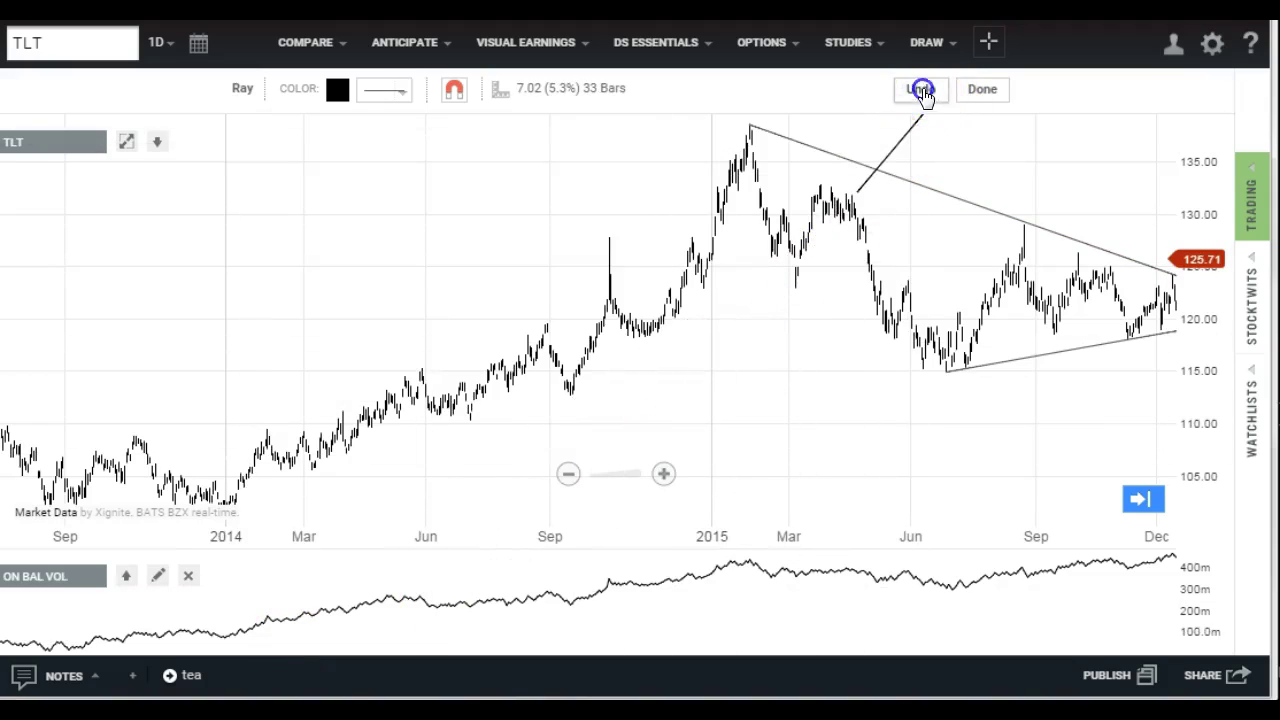
pyautogui.click(926, 43)
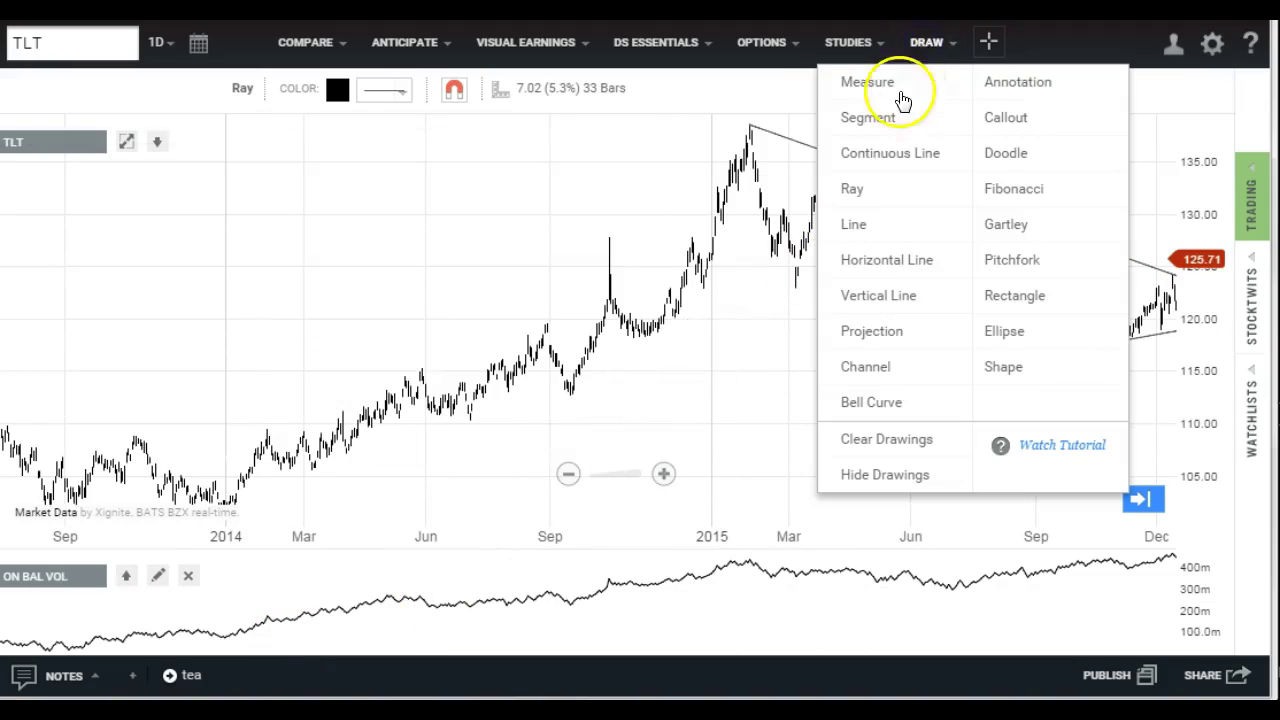
pyautogui.click(852, 189)
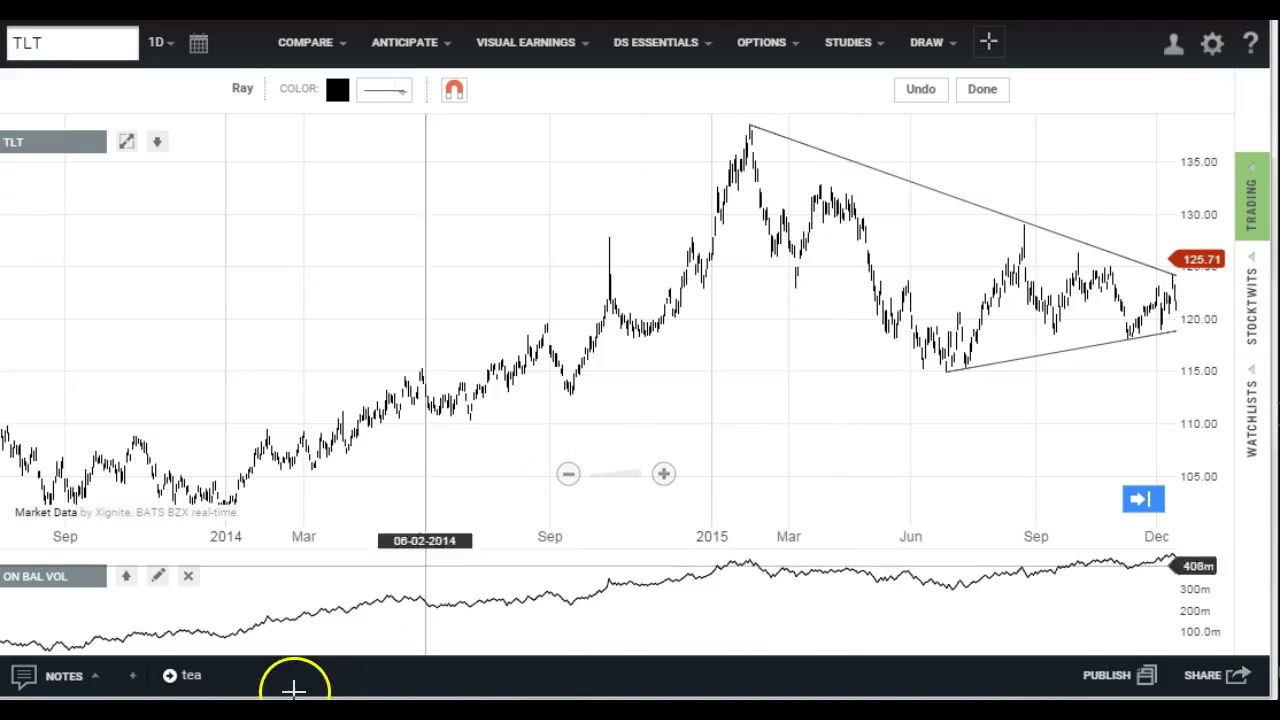
pyautogui.moveTo(237, 641); pyautogui.dragTo(796, 610)
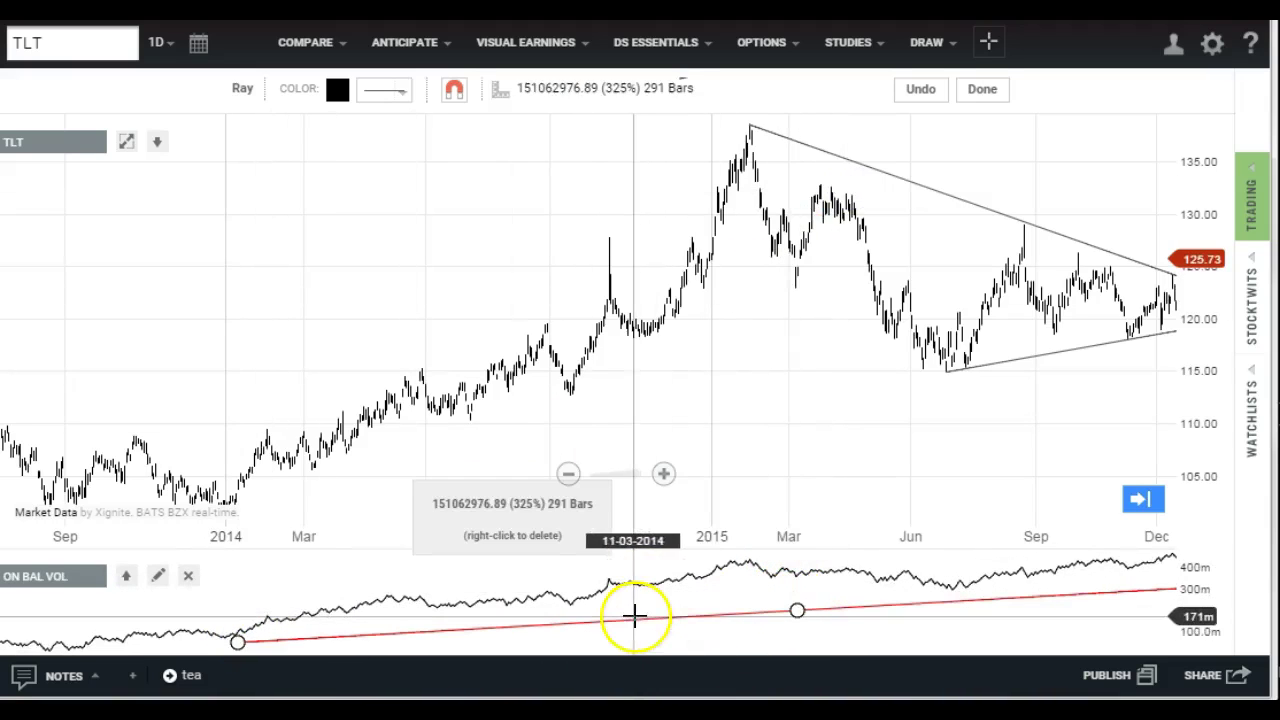
# Add a second rising ray from the mid-2015 OBV low along recent lows
pyautogui.click(958, 592)
pyautogui.moveTo(958, 592); pyautogui.dragTo(1152, 570)
pyautogui.click(994, 60)
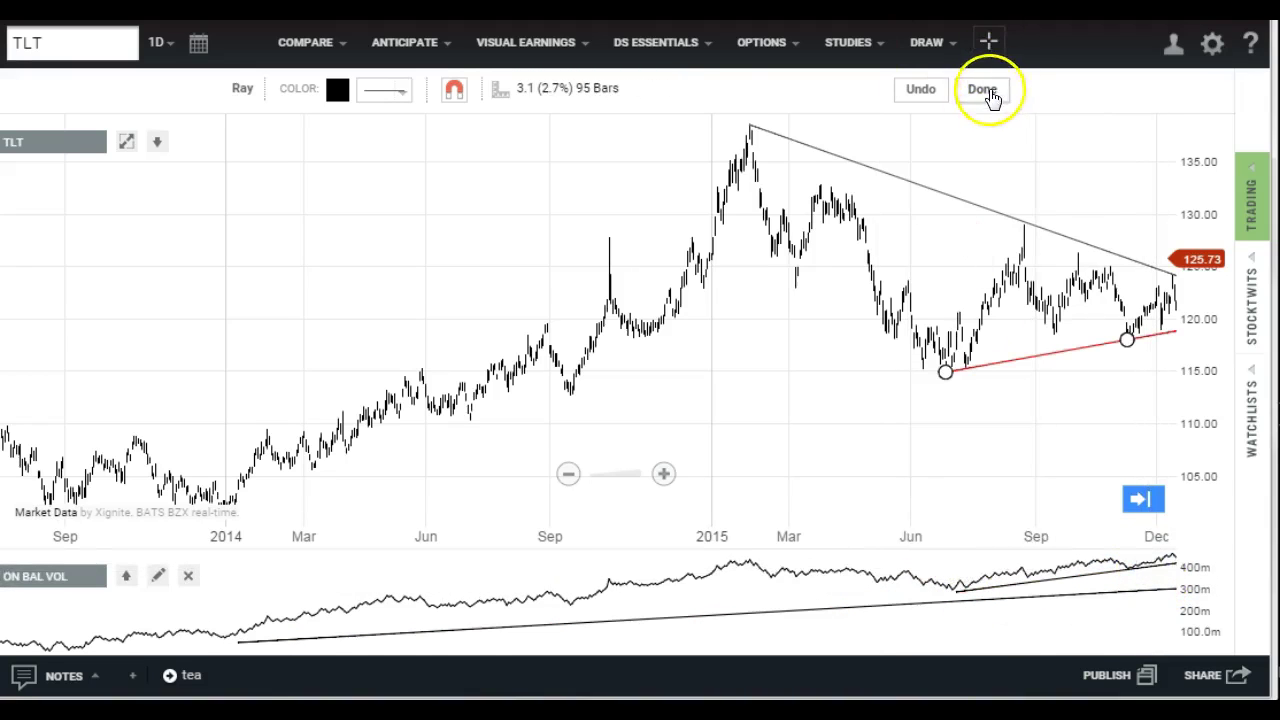
pyautogui.click(986, 91)
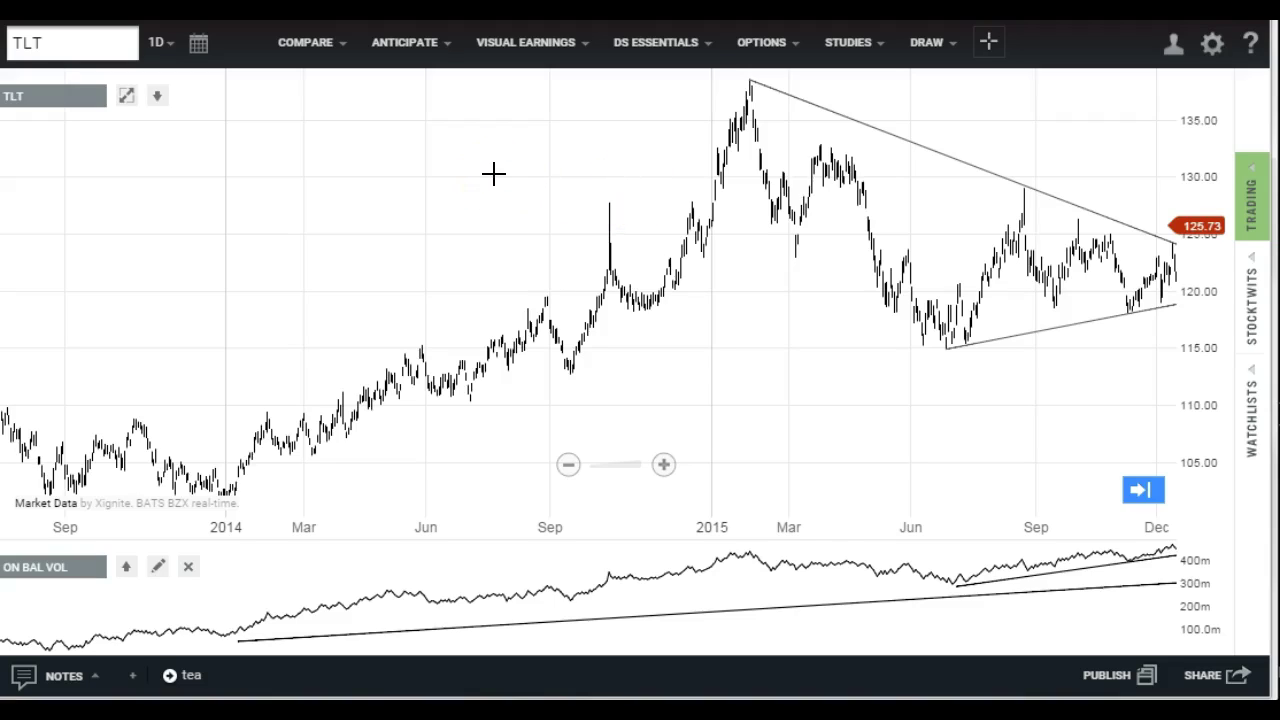
pyautogui.click(776, 297)
pyautogui.hscroll(2, 776, 297)
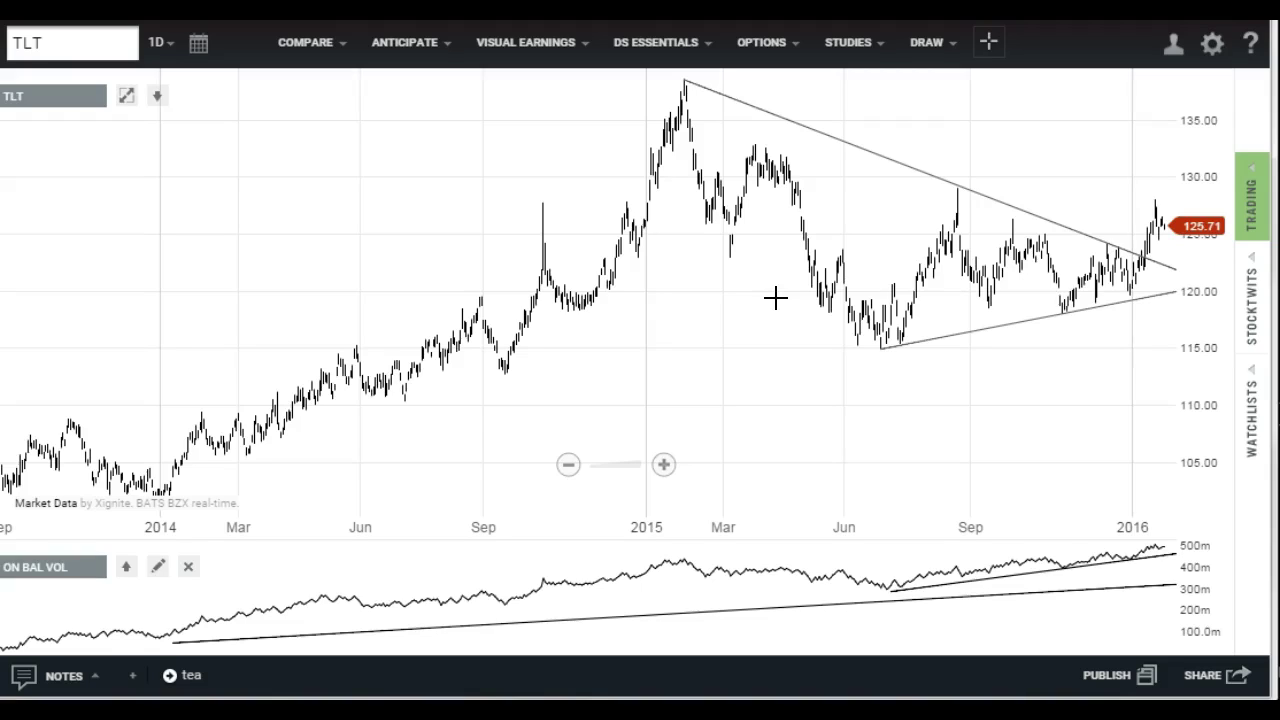
# Replace the TLT ticker with MYL to load its daily chart
pyautogui.click(58, 42)
pyautogui.doubleClick(58, 42)
pyautogui.write('MYL')
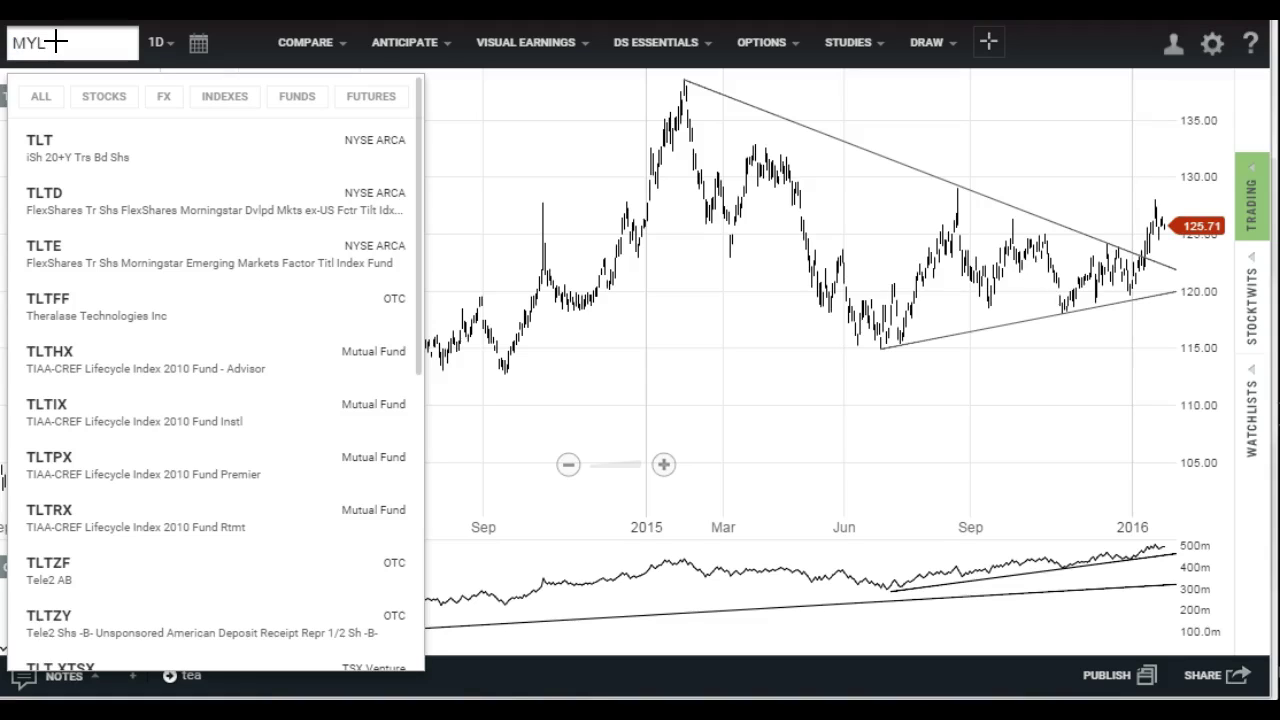
pyautogui.press('Return')
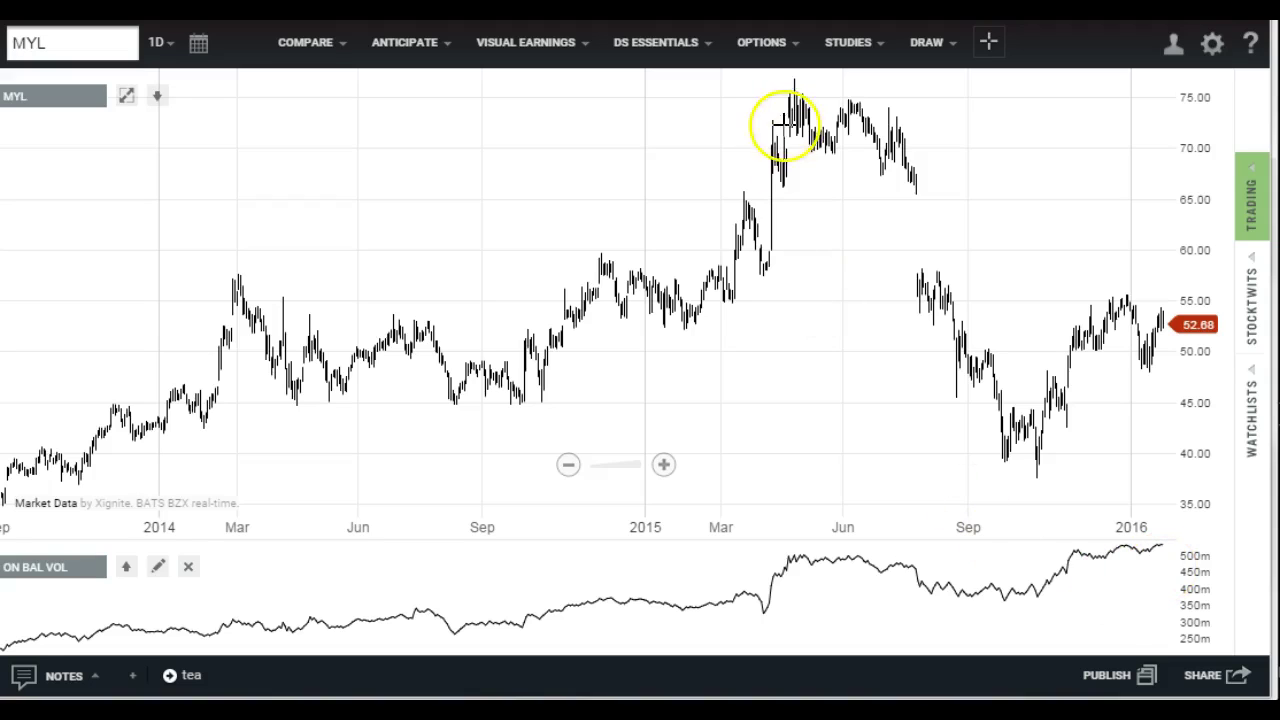
# Draw a rising ray under MYL's OBV from the autumn 2015 low into 2016
pyautogui.click(926, 42)
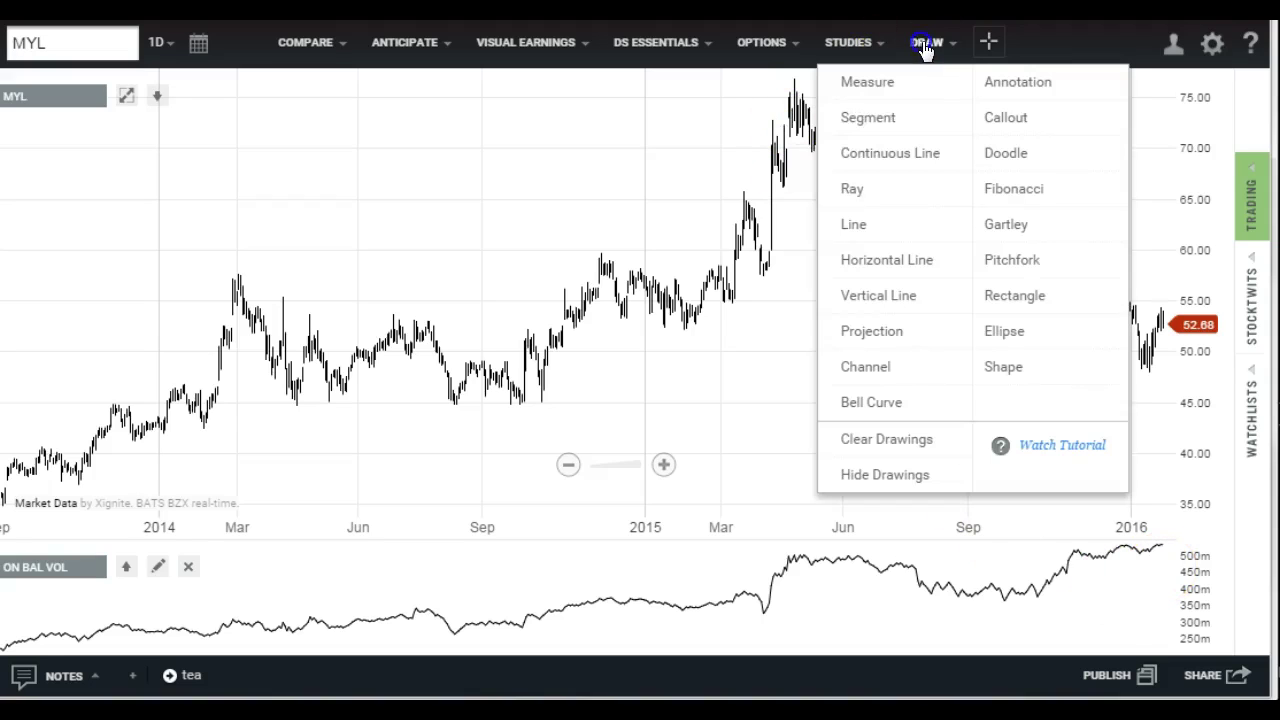
pyautogui.click(848, 186)
pyautogui.click(1017, 623)
pyautogui.click(1104, 588)
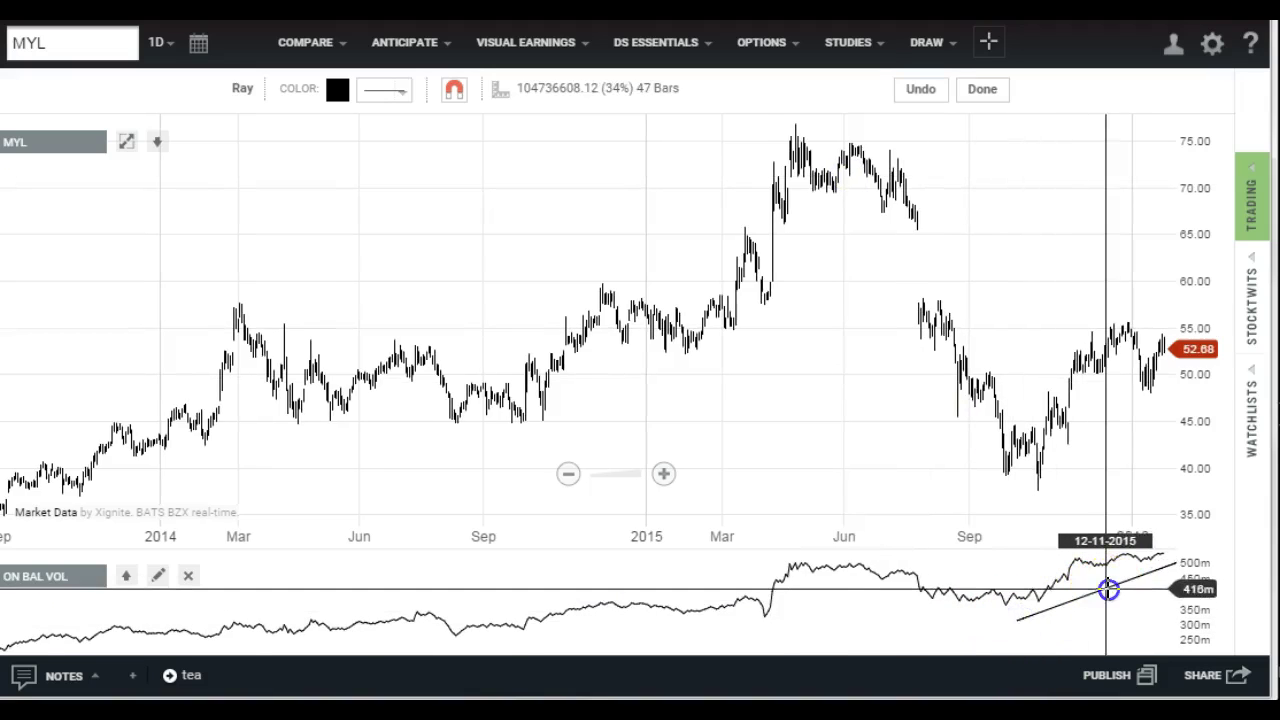
pyautogui.click(980, 90)
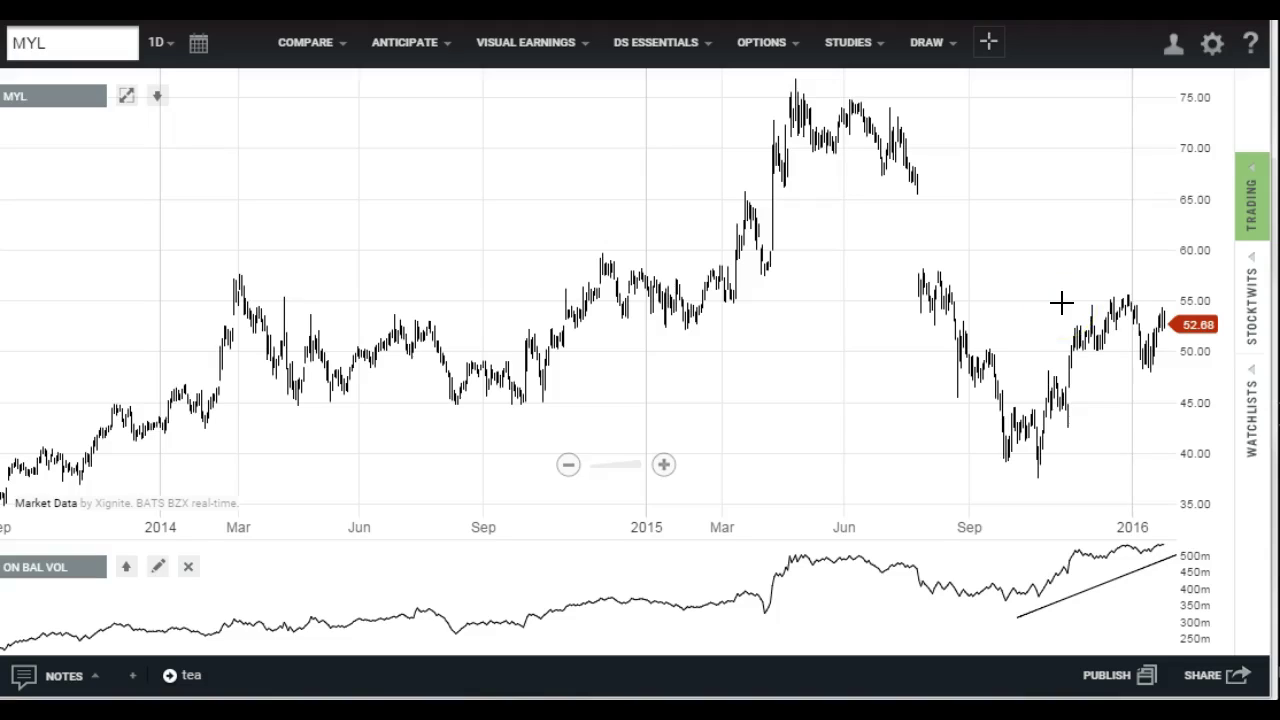
# Replace the MYL ticker with VZ to load its daily chart
pyautogui.click(50, 44)
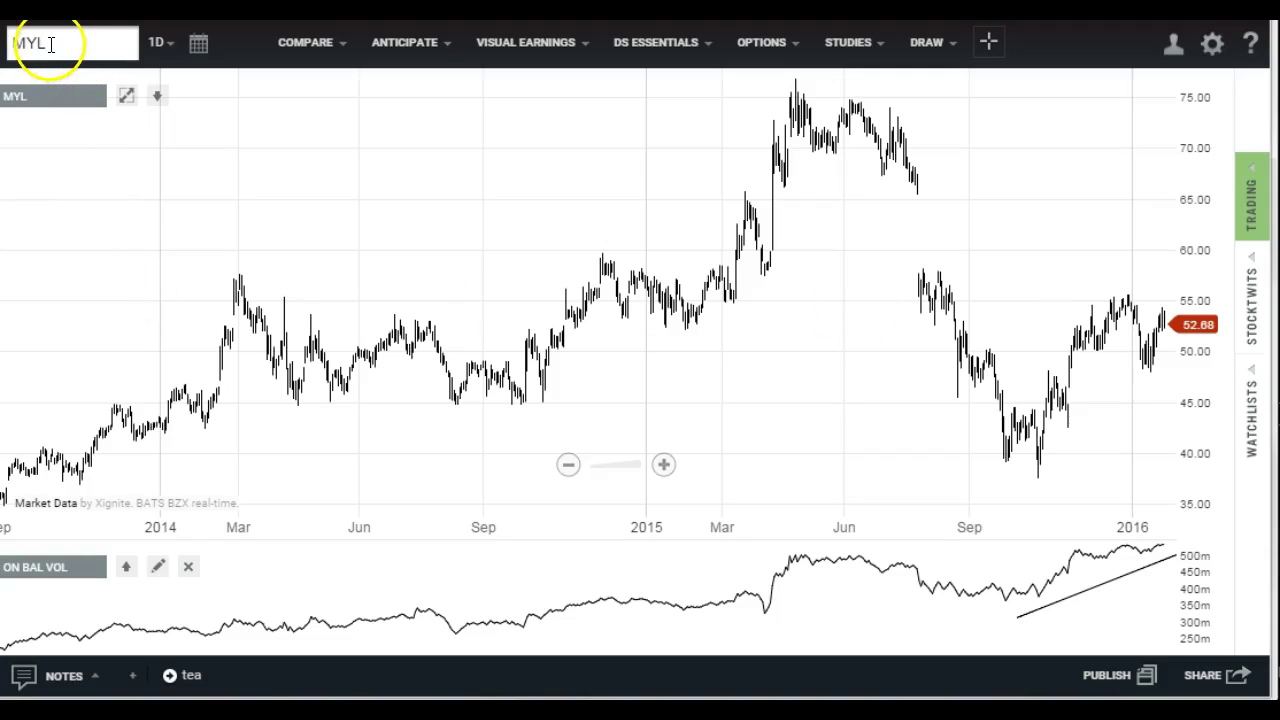
pyautogui.doubleClick(48, 43)
pyautogui.write('VZ')
pyautogui.press('Return')
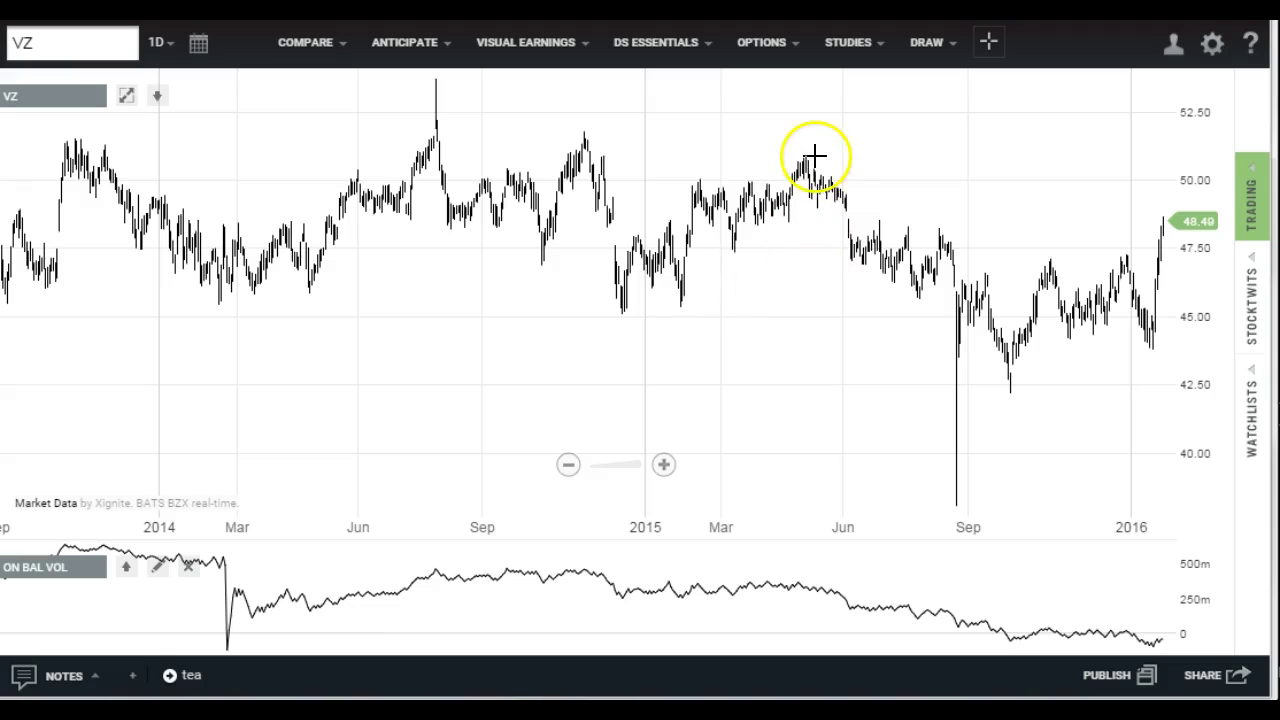
# Draw a level ray near 47 from VZ's August 2015 high into 2016
pyautogui.click(920, 48)
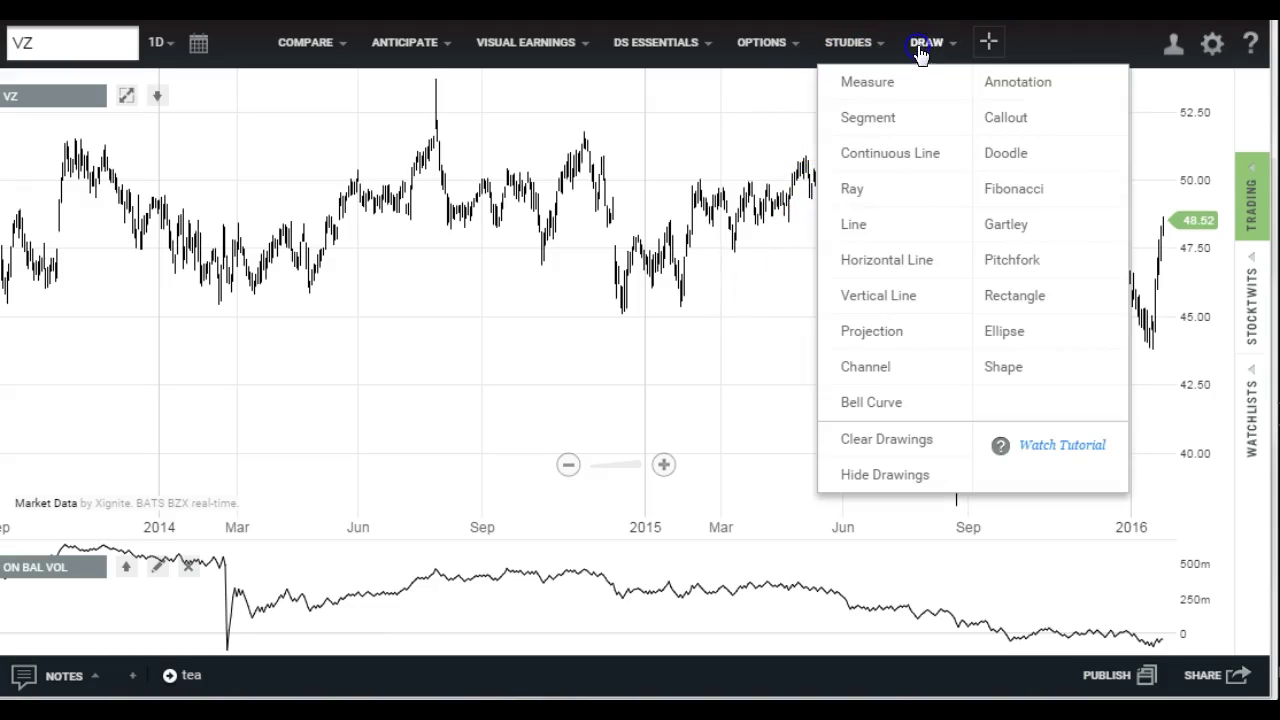
pyautogui.click(855, 189)
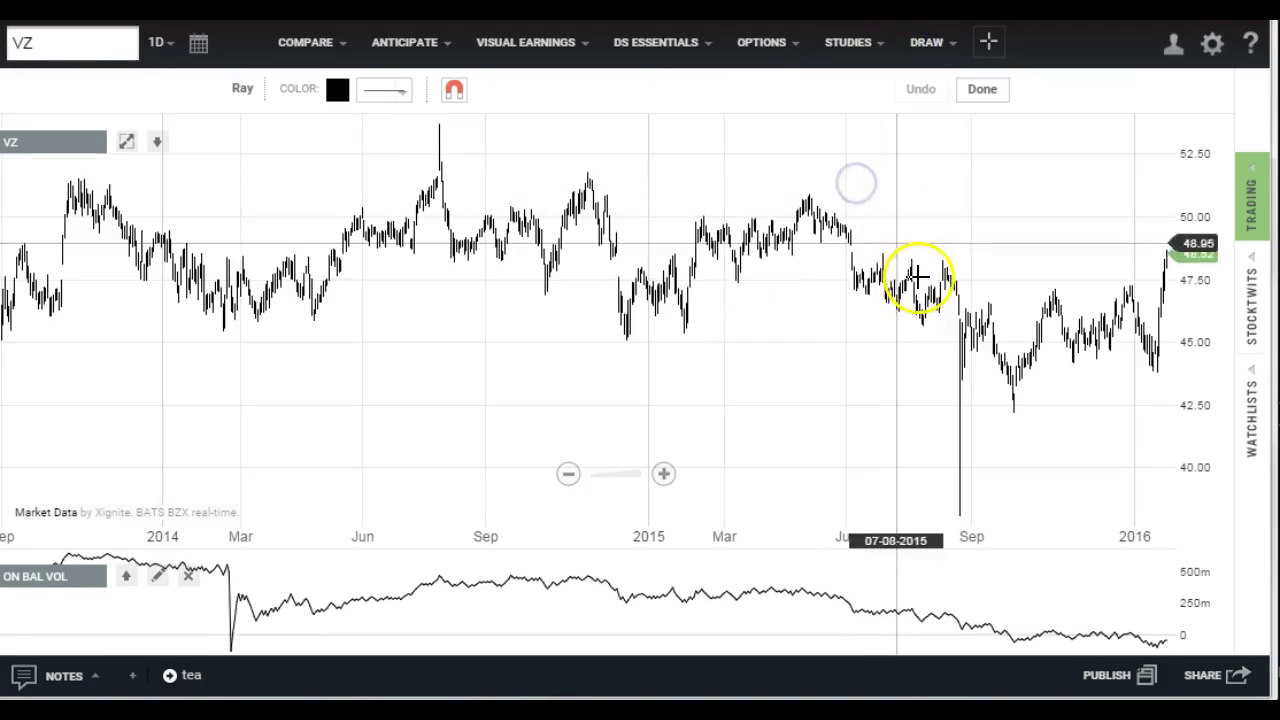
pyautogui.click(969, 289)
pyautogui.click(999, 289)
pyautogui.click(982, 89)
pyautogui.rightClick(692, 296)
pyautogui.click(594, 313)
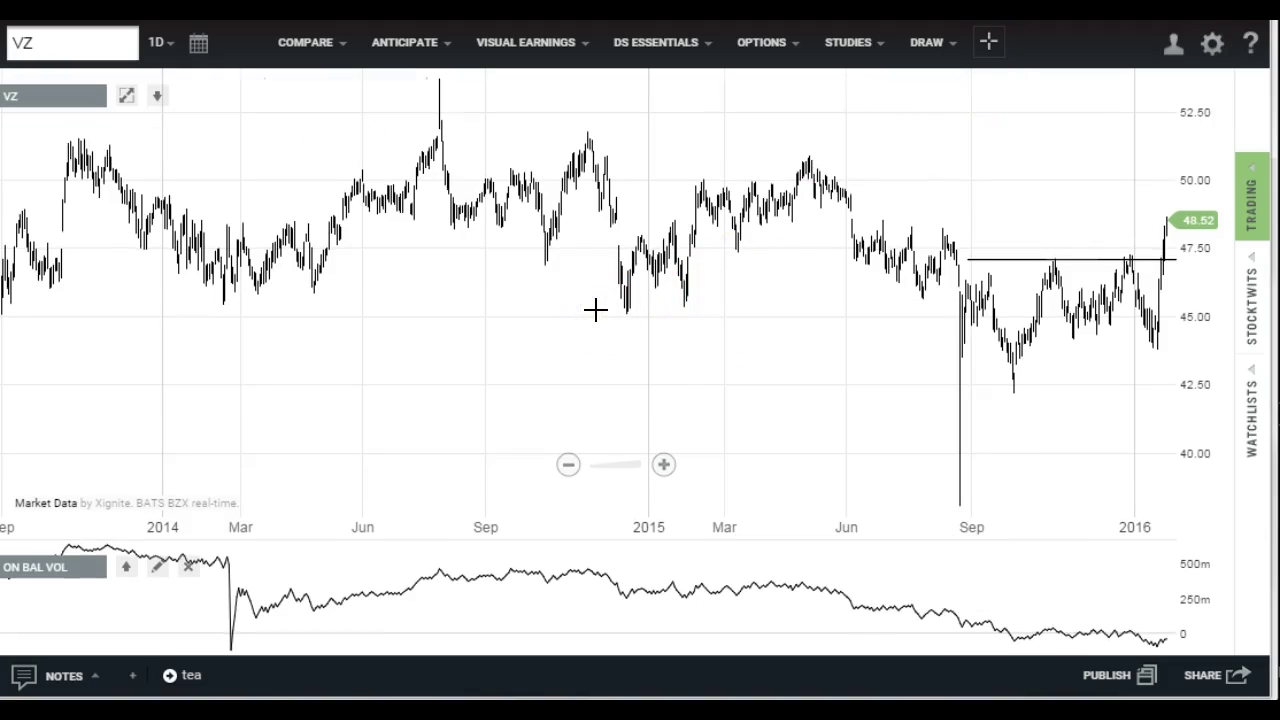